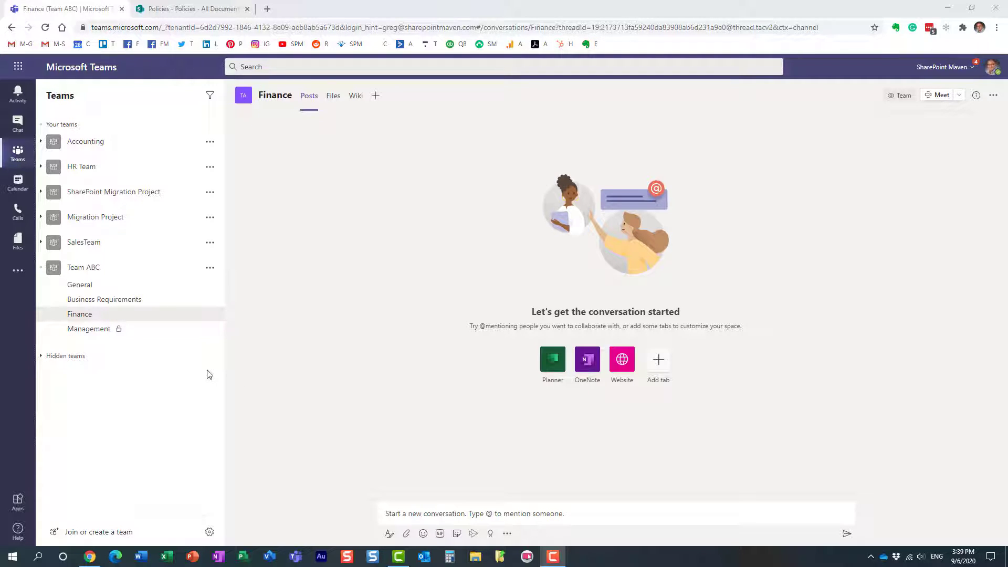
- Open the Finance channel's files in SharePoint and go up to the root of Team ABC's Documents library
left_click(329, 98)
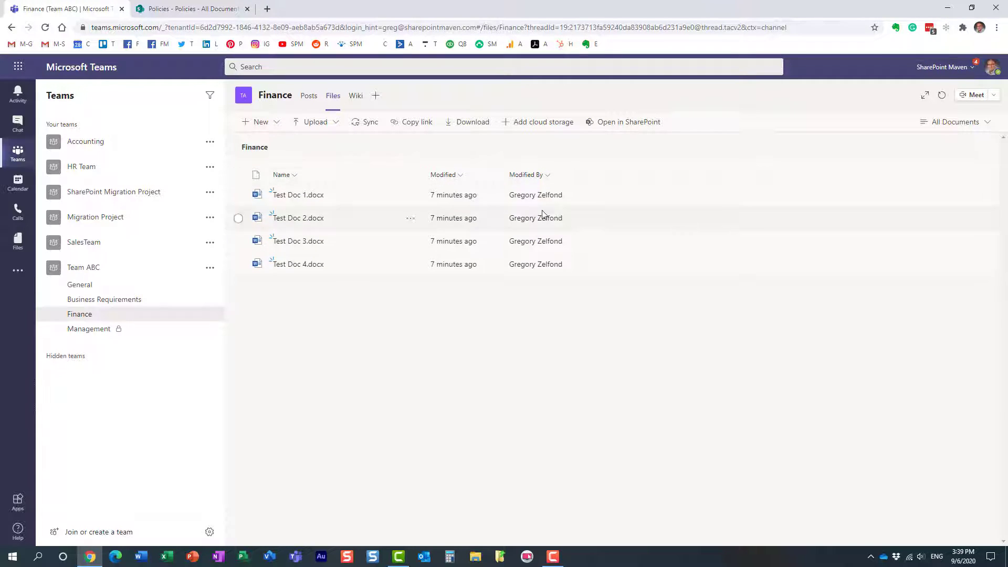
left_click(615, 123)
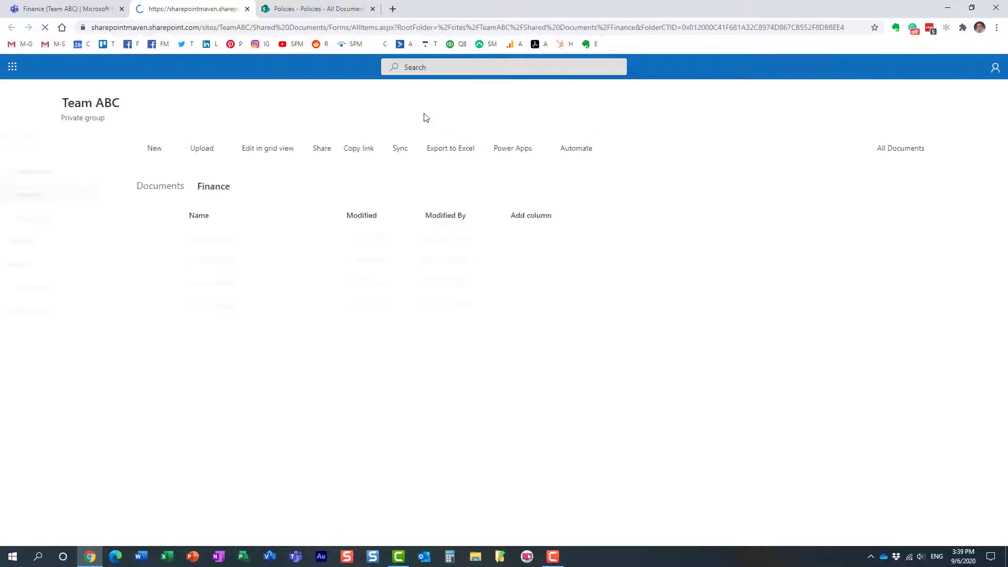
left_click(159, 186)
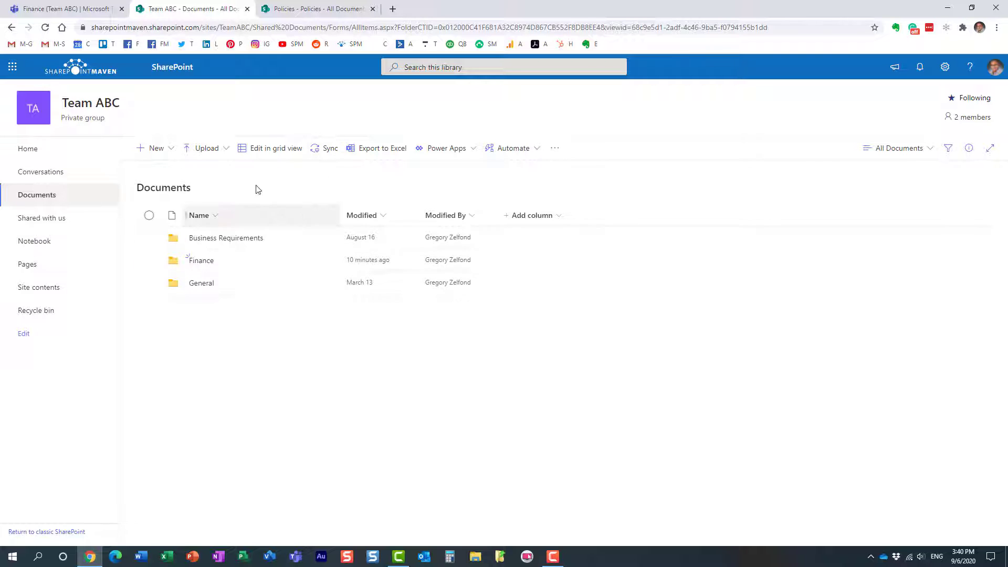
- View the Policies library in SharePoint and return to the Finance channel's files in Teams
left_click(298, 18)
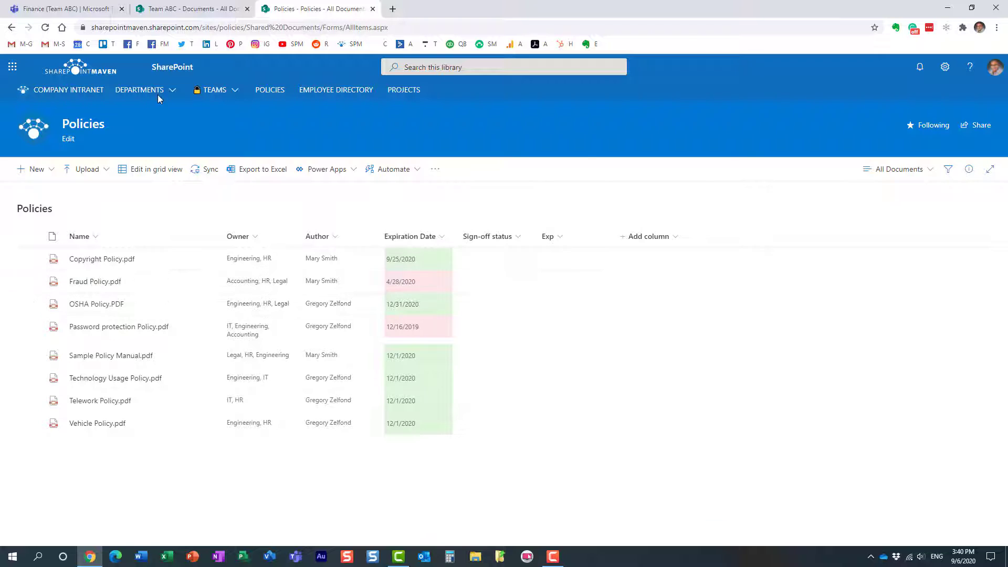
left_click(178, 11)
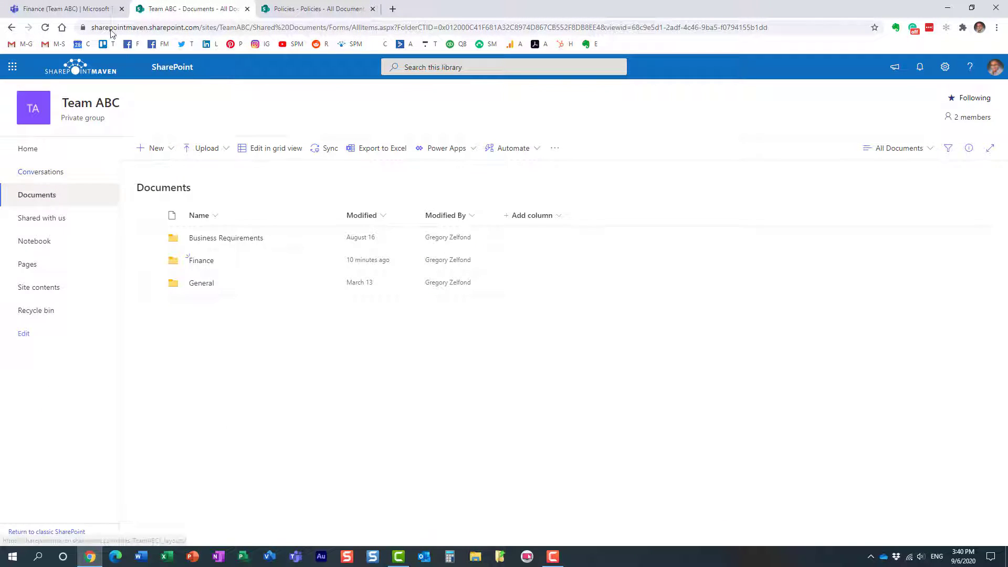
left_click(81, 10)
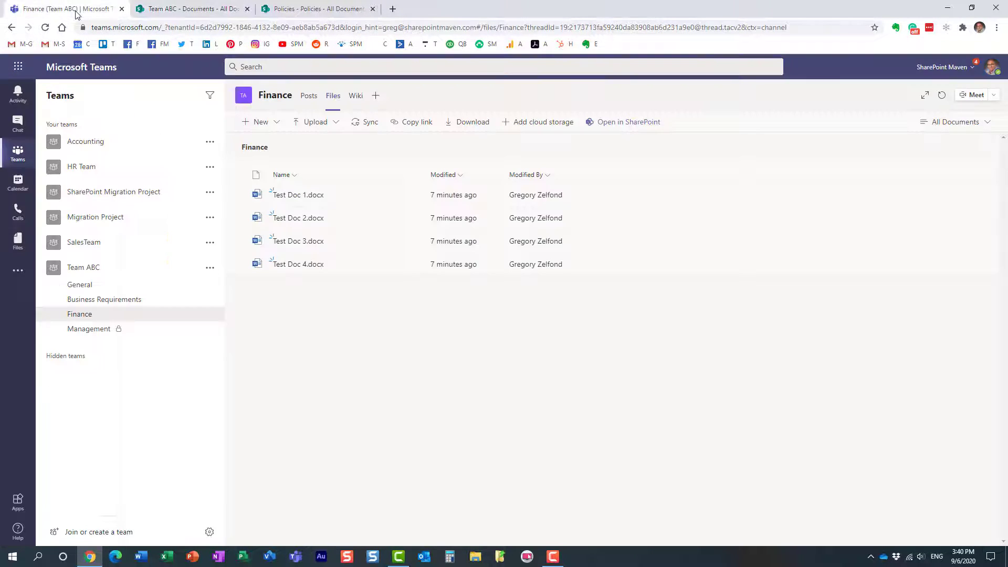
left_click(375, 99)
- Copy the web address of the Policies document library in SharePoint
left_click(286, 10)
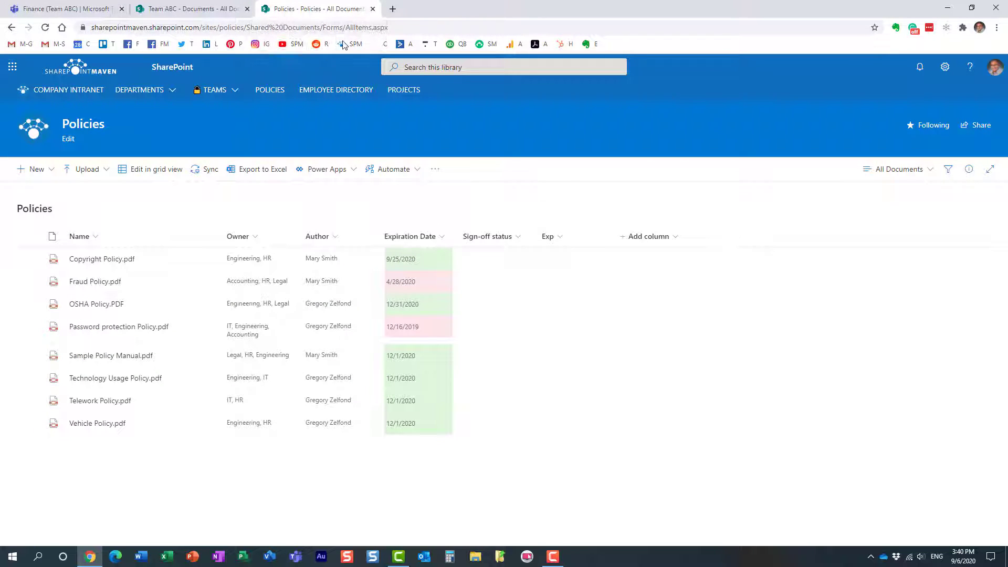
left_click(246, 27)
key("ctrl+c")
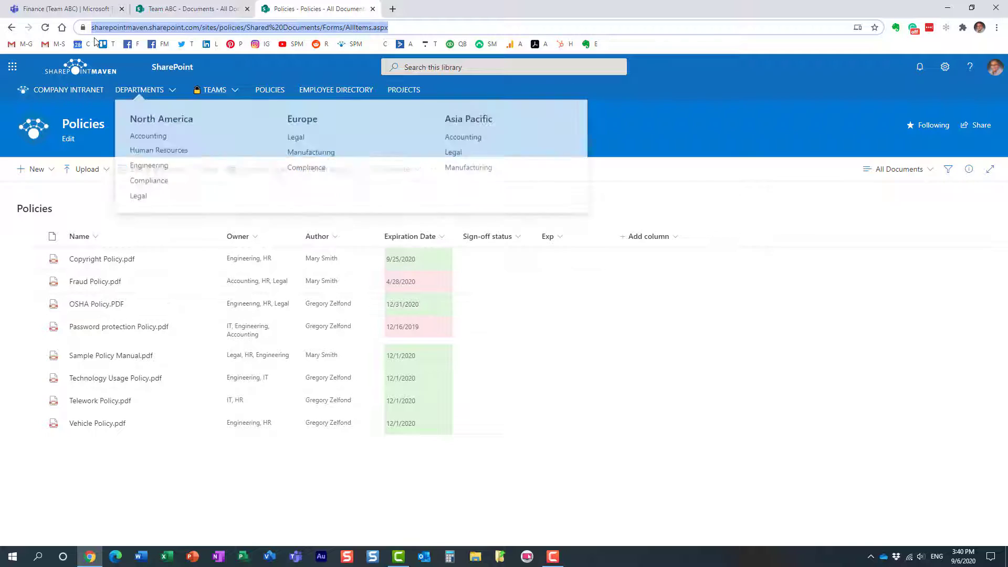
- In Teams, start a Document Library tab for the Finance channel and select the Policies site through the copied SharePoint link
left_click(73, 9)
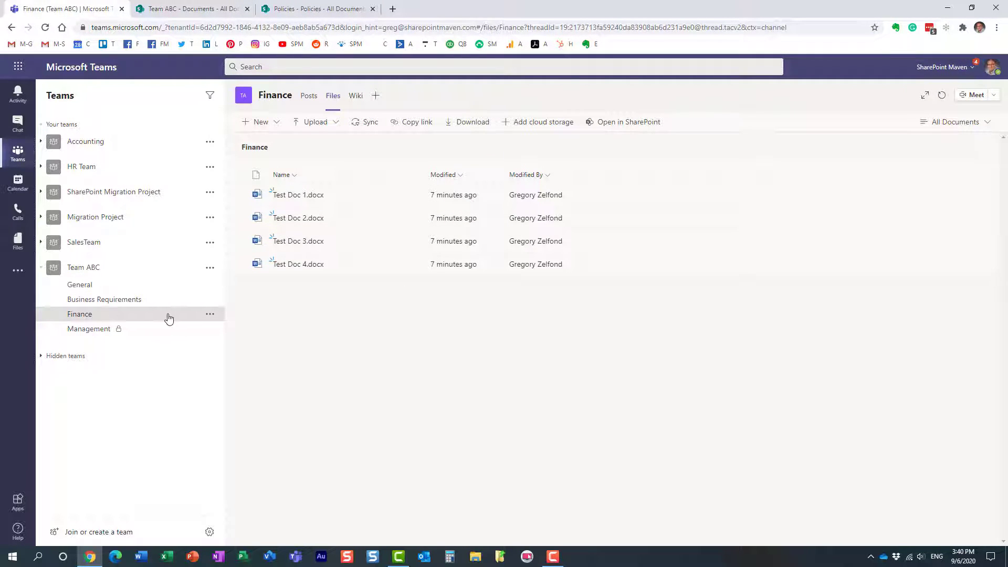
left_click(376, 98)
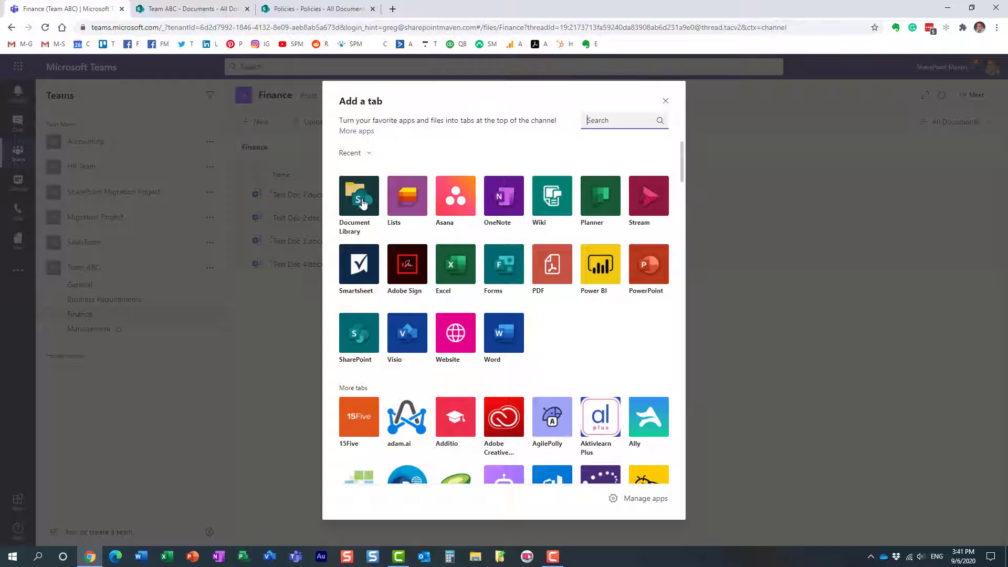
left_click(377, 208)
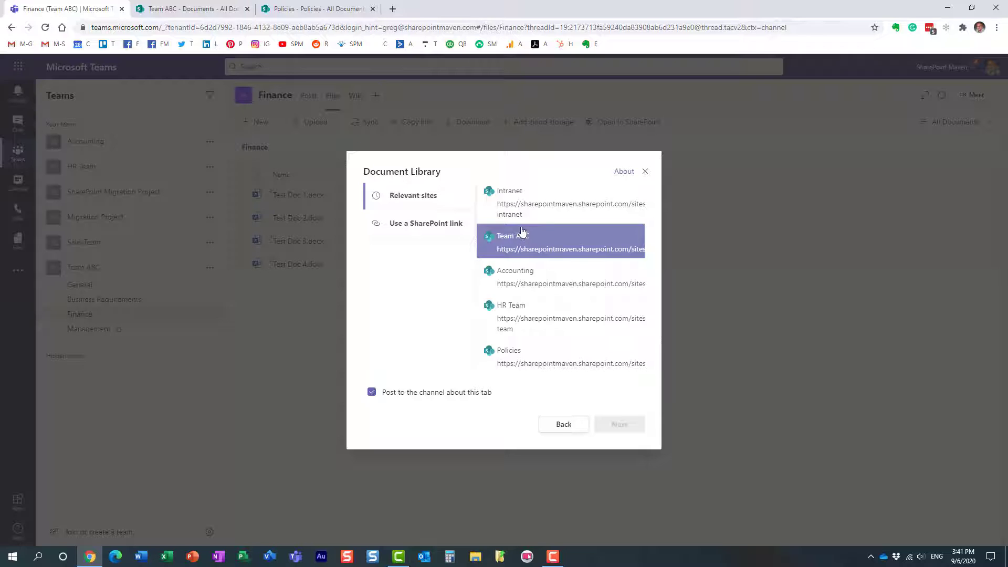
left_click(444, 224)
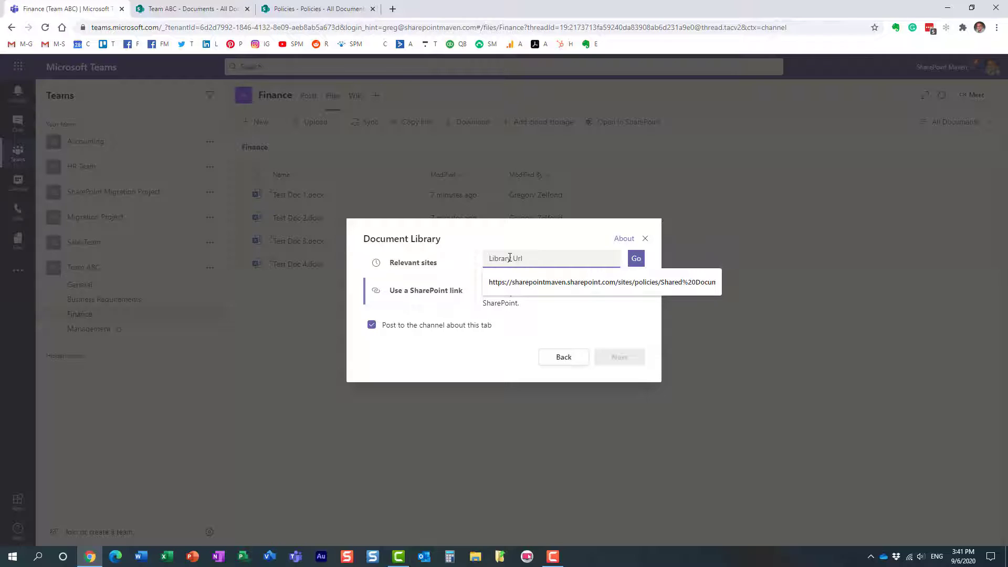
key("ctrl+v")
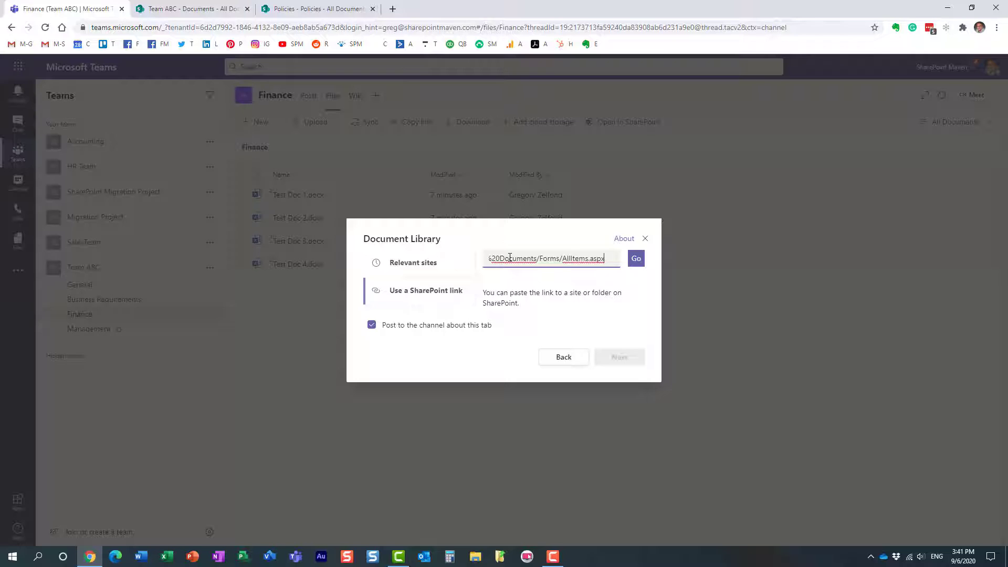
left_click(636, 259)
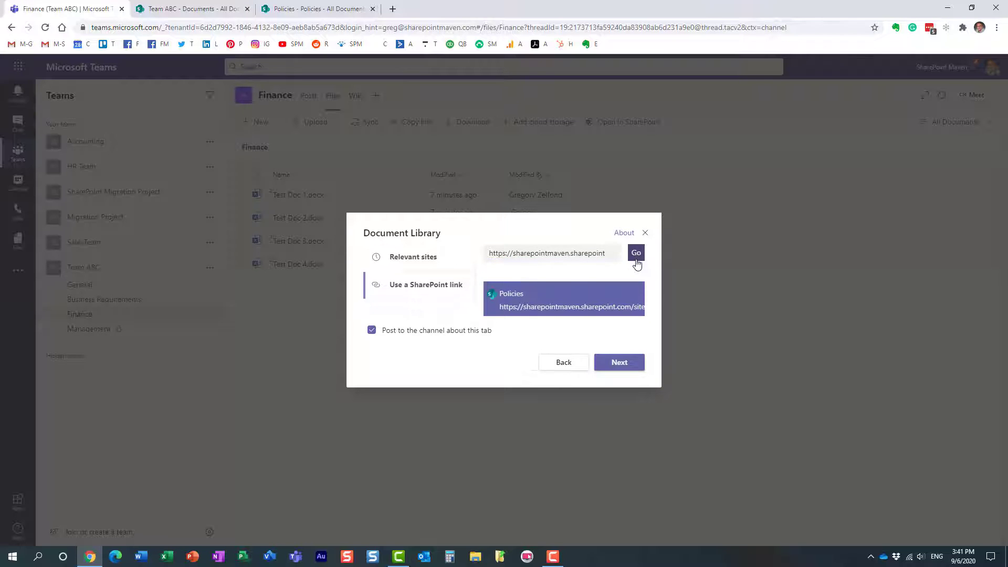
left_click(603, 314)
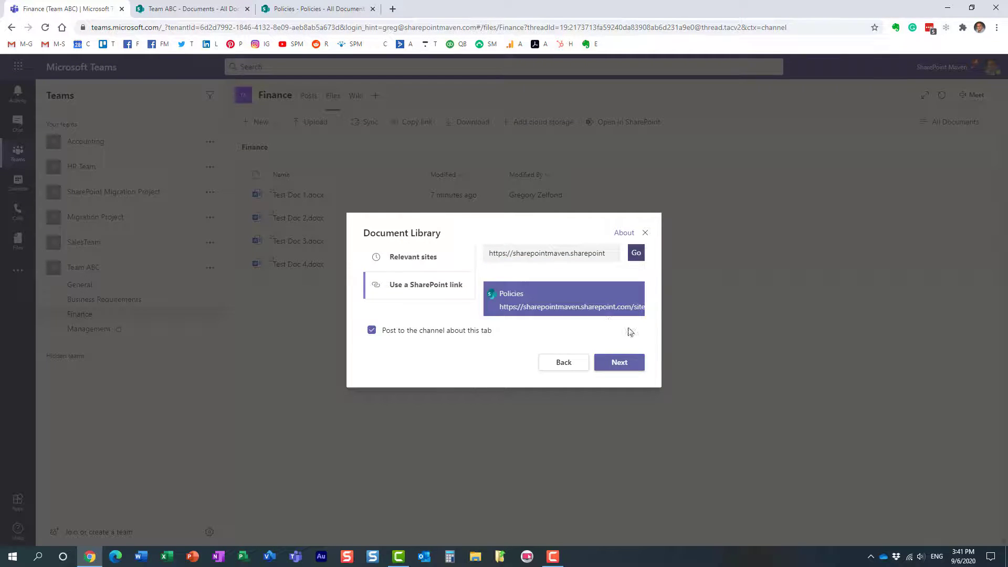
left_click(620, 364)
- Pick the Policies document library, name the tab "Policies" and save it with the channel post enabled
left_click(391, 272)
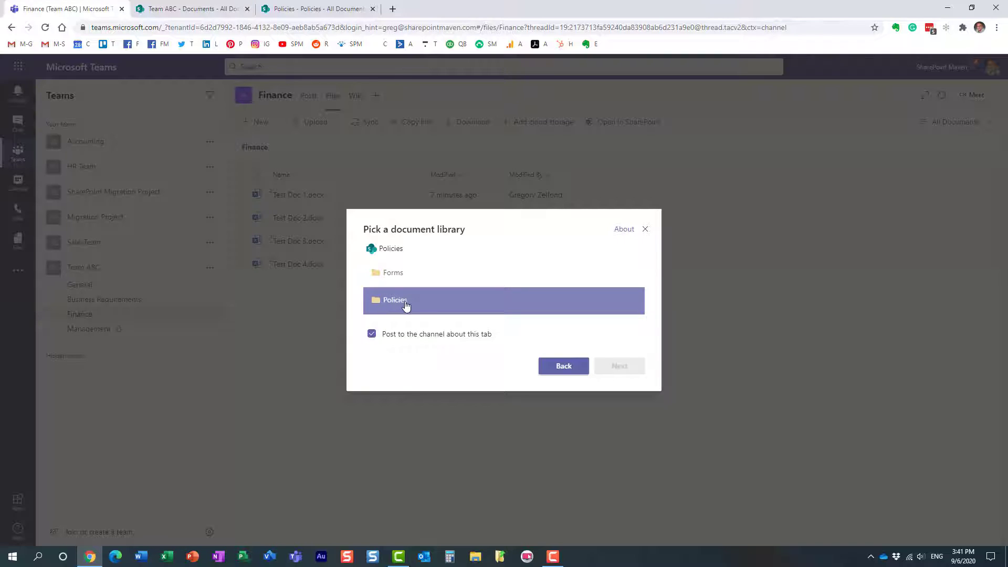
left_click(406, 305)
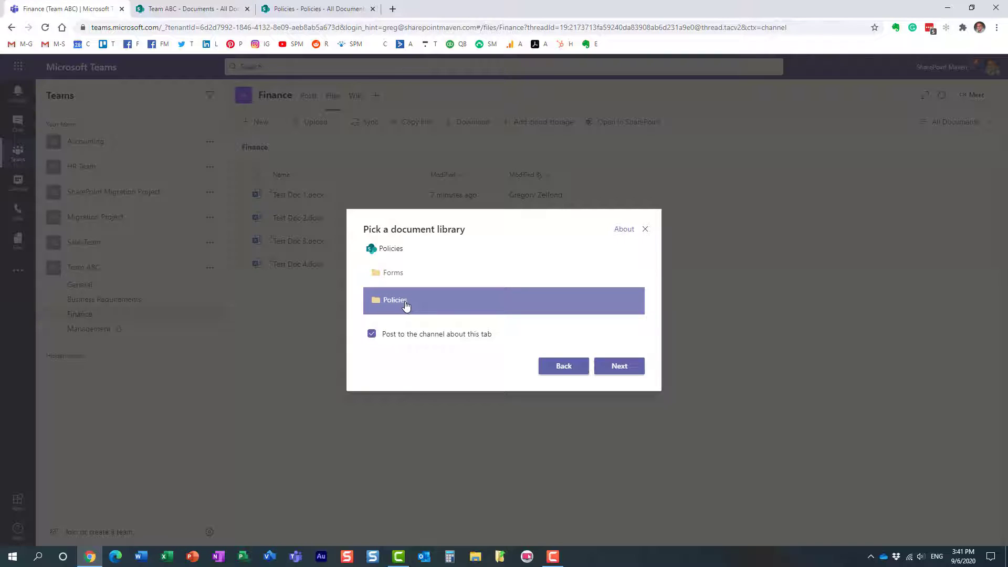
left_click(617, 368)
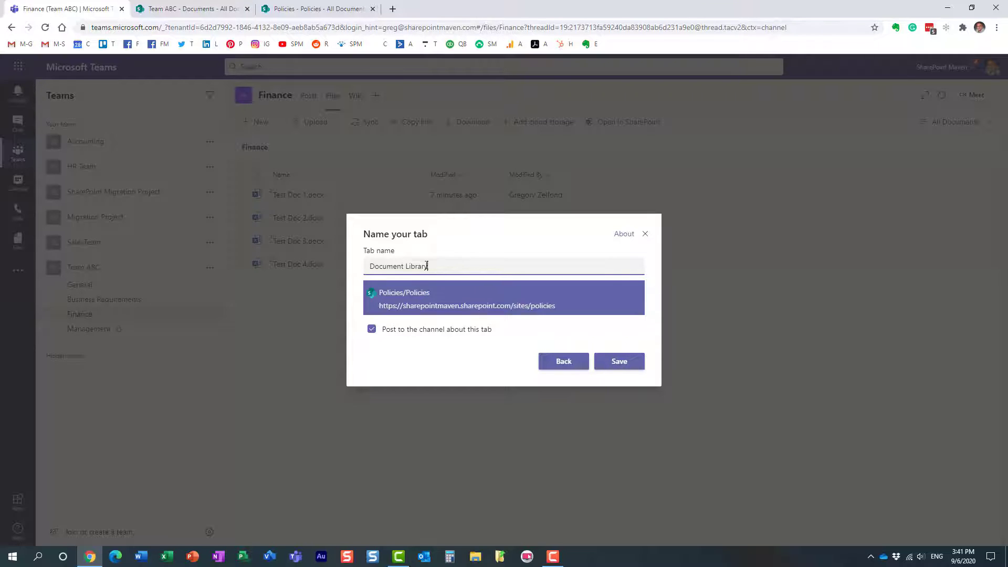
triple_click(404, 266)
type("Policies")
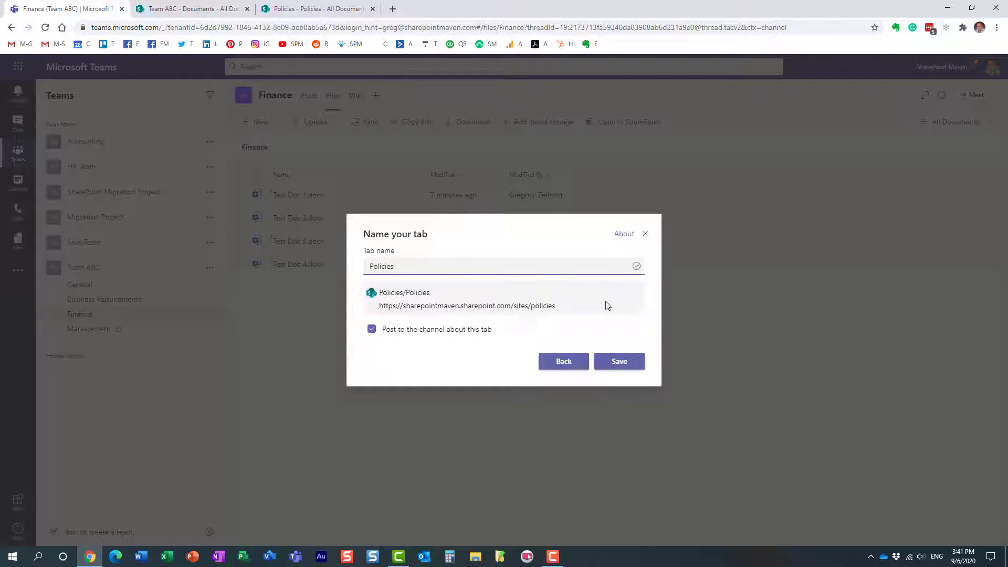
left_click(618, 366)
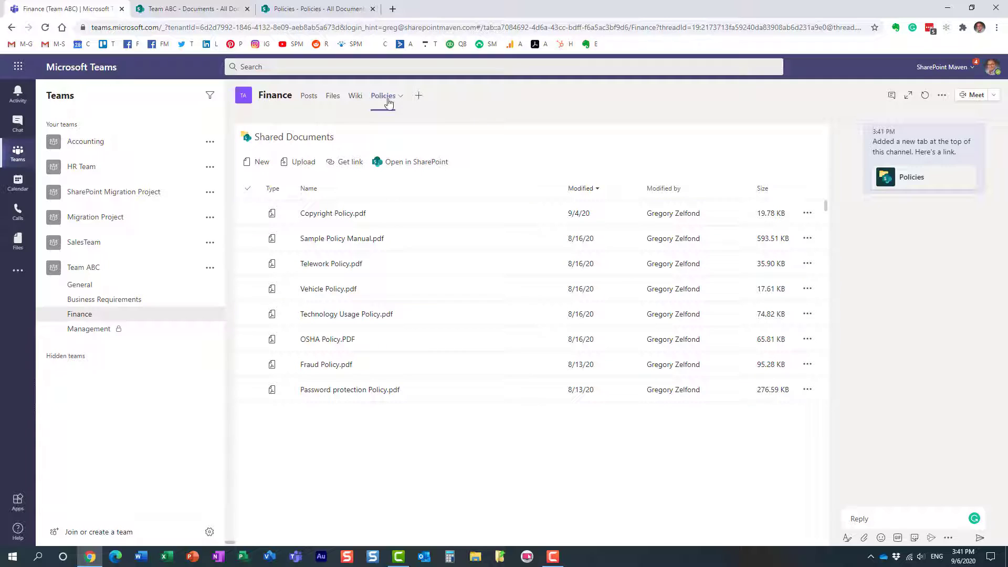
- Compare the Finance channel's own files with the documents and columns shown in the new Policies tab
left_click(333, 98)
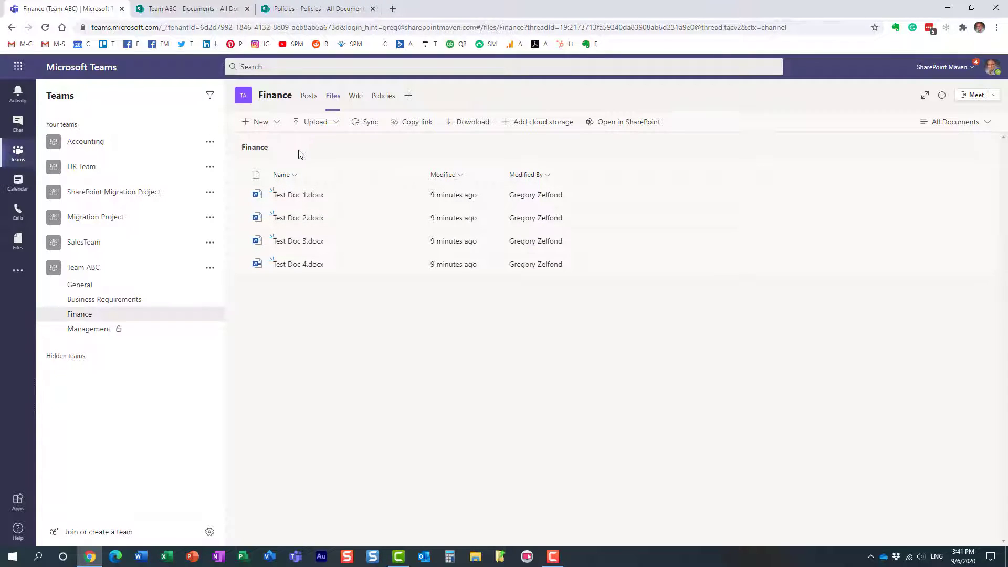
left_click(383, 97)
left_click(515, 213)
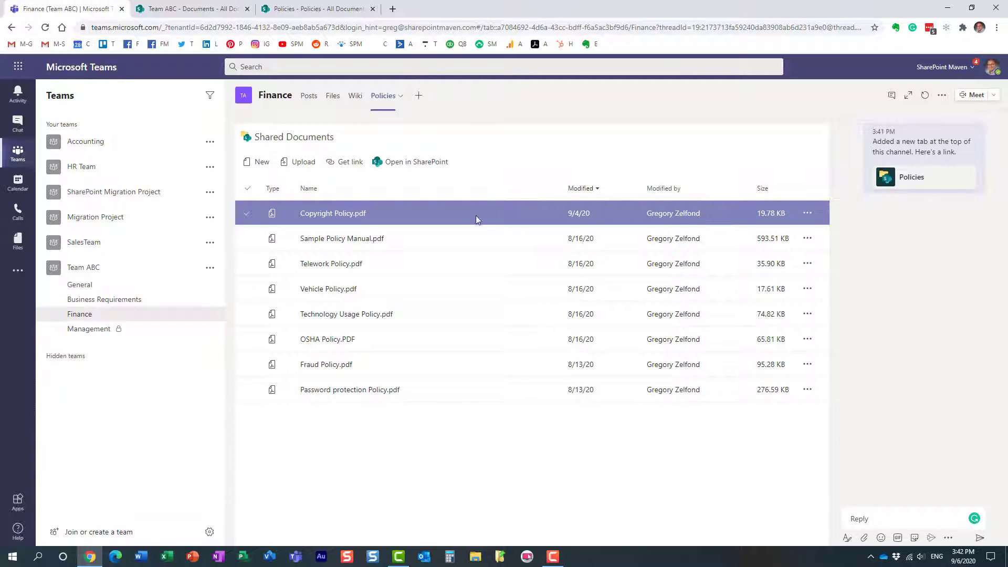
left_click(463, 245)
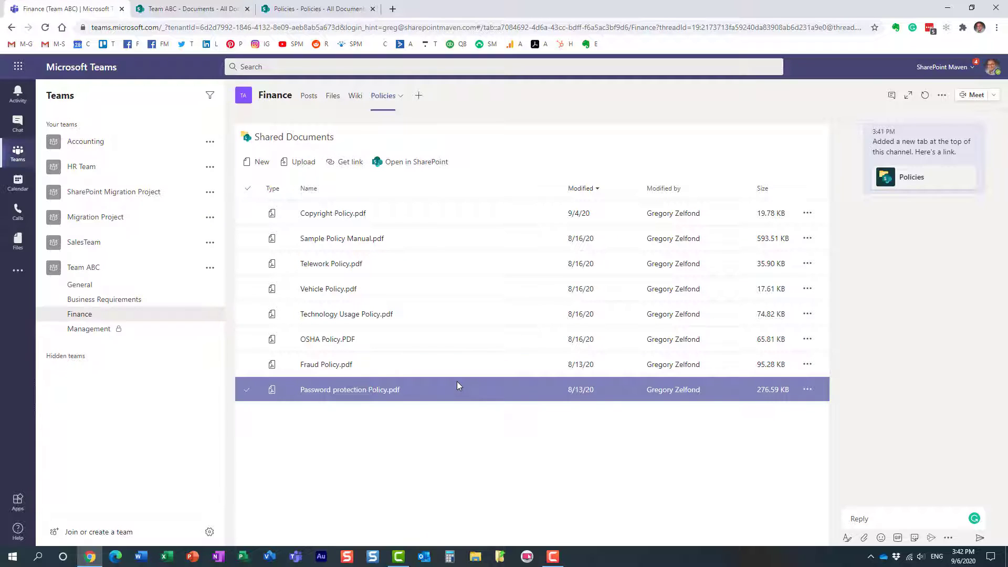
mouse_move(688, 228)
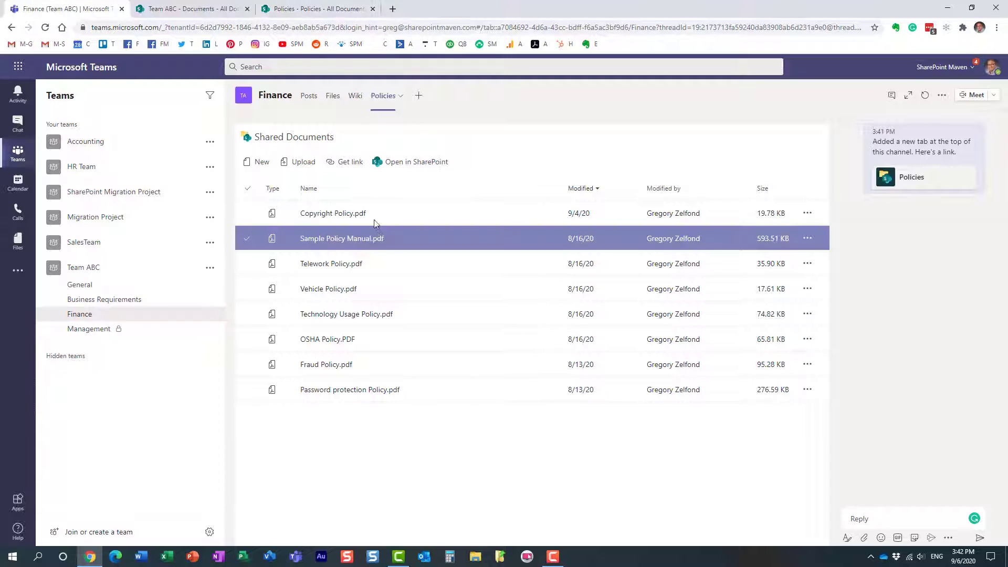
left_click(309, 9)
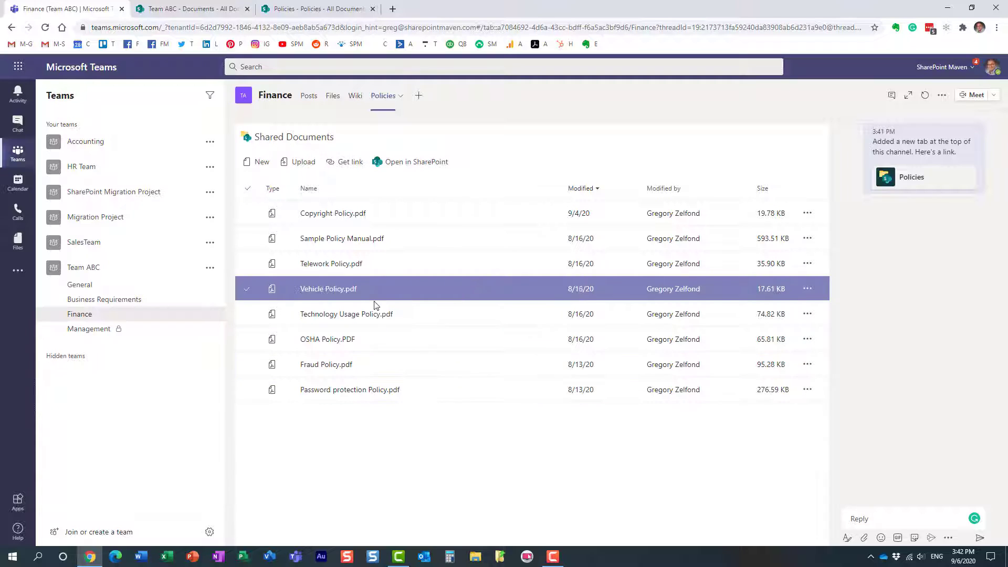
- Start adding SharePoint cloud storage to the Finance channel's files and select the Policies site through the copied link
left_click(332, 98)
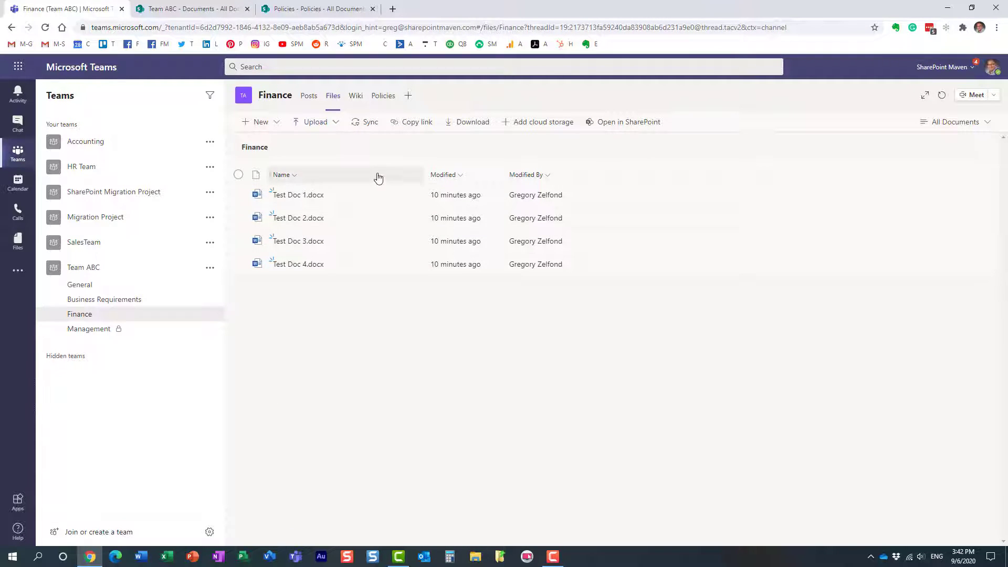
left_click(537, 124)
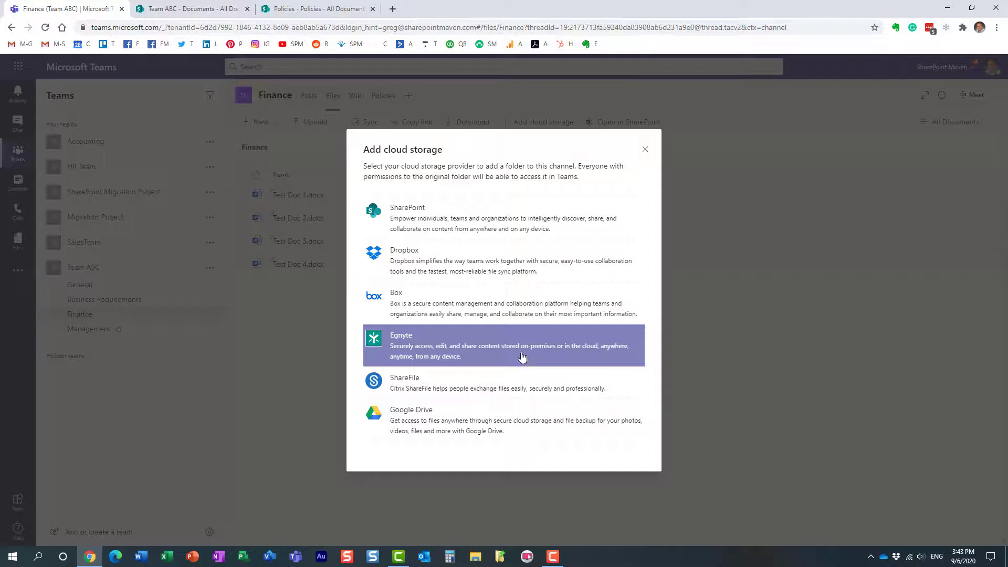
left_click(438, 217)
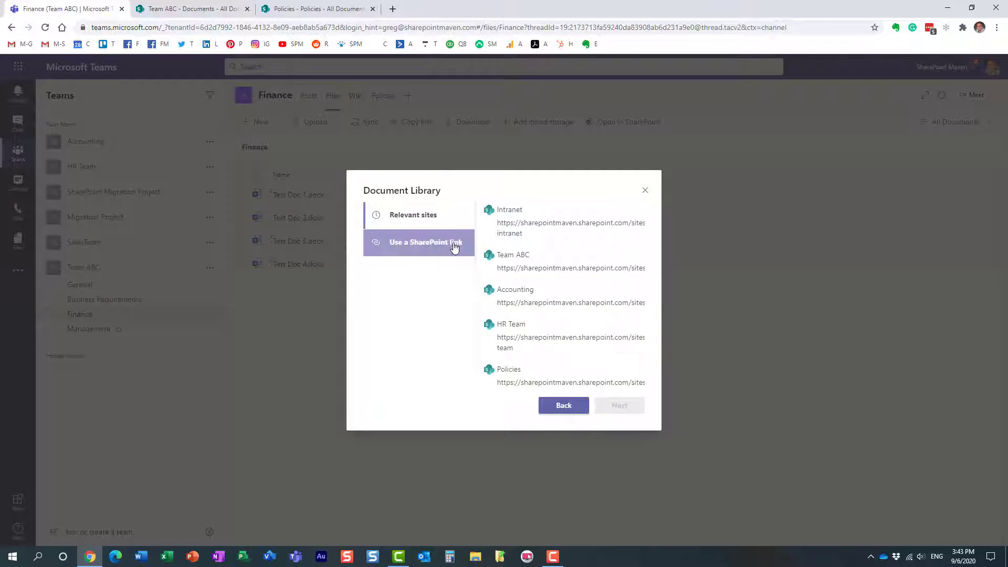
left_click(446, 246)
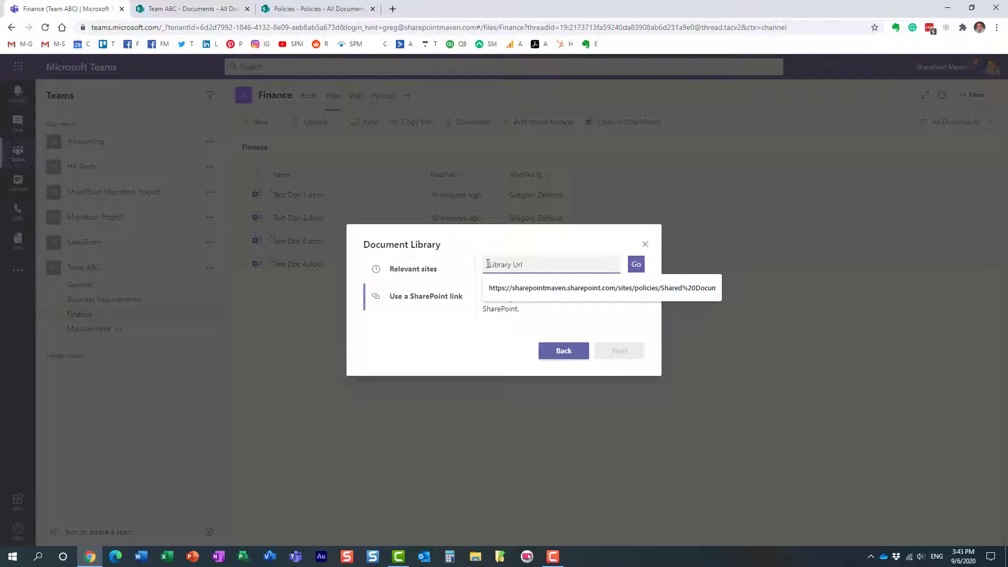
key("ctrl+v")
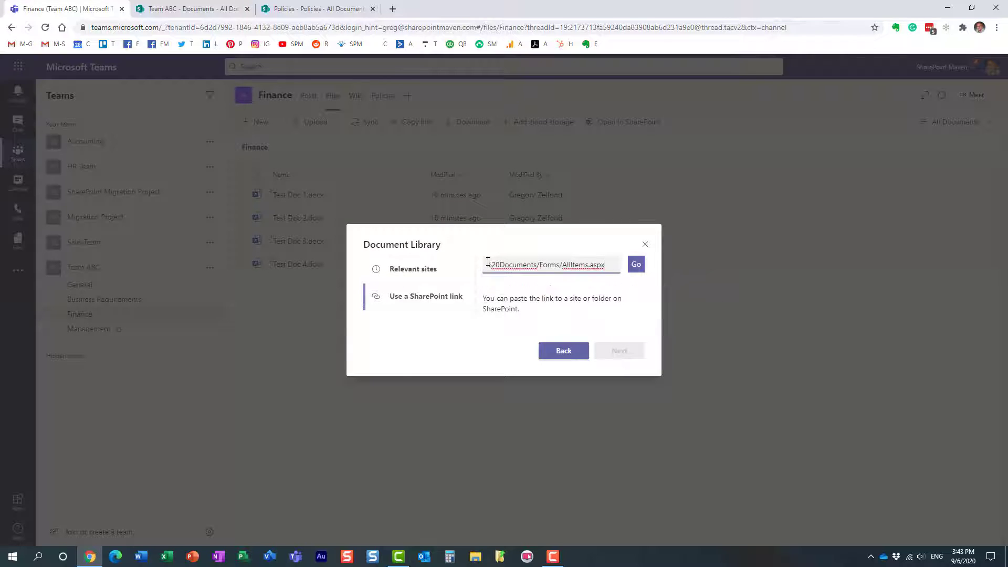
left_click(635, 264)
left_click(621, 357)
- Choose the Policies library and add it as a folder to the Finance channel's files
left_click(392, 317)
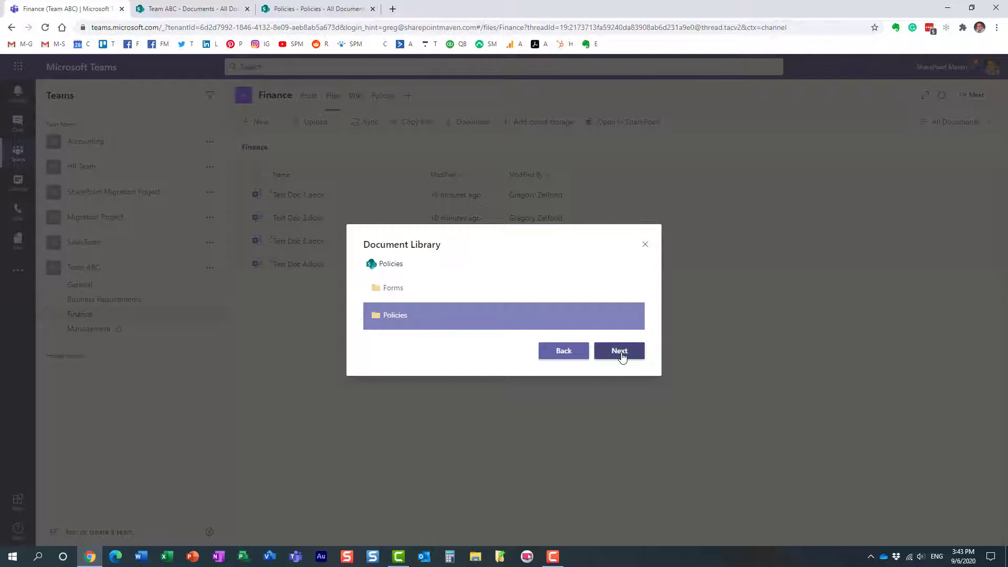
left_click(620, 352)
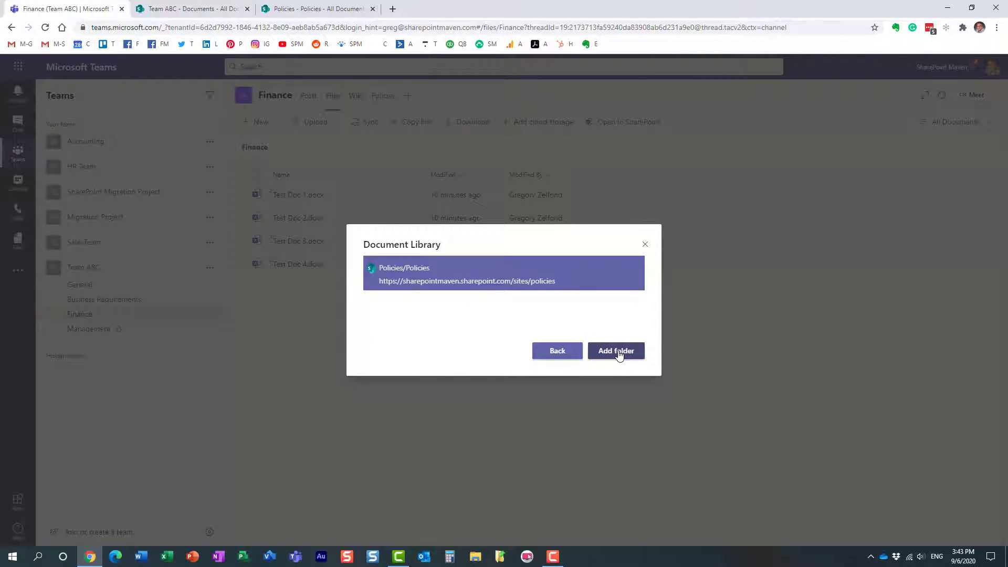
left_click(618, 351)
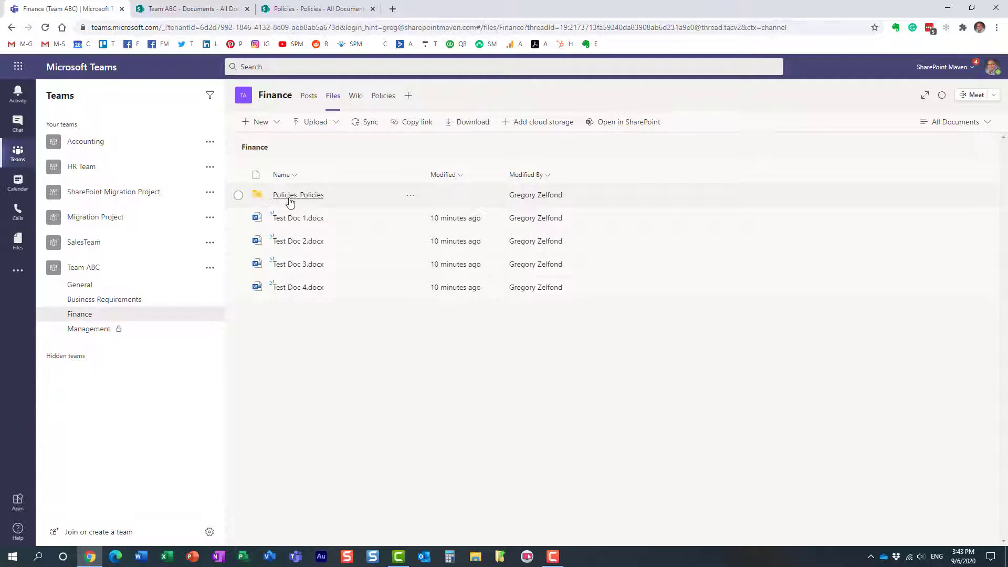
- Open the added Policies_Policies folder and display its available view options
left_click(292, 198)
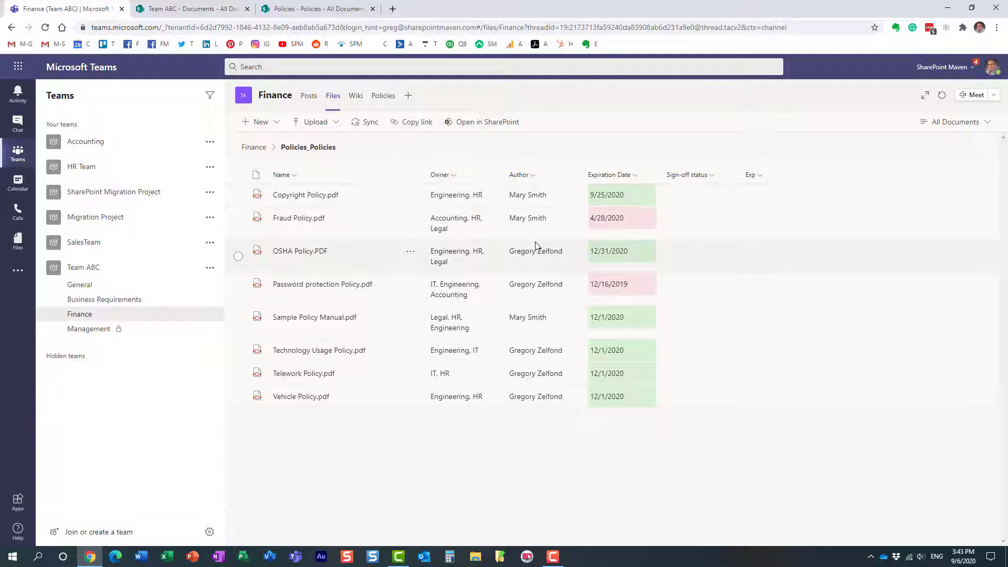
left_click(969, 128)
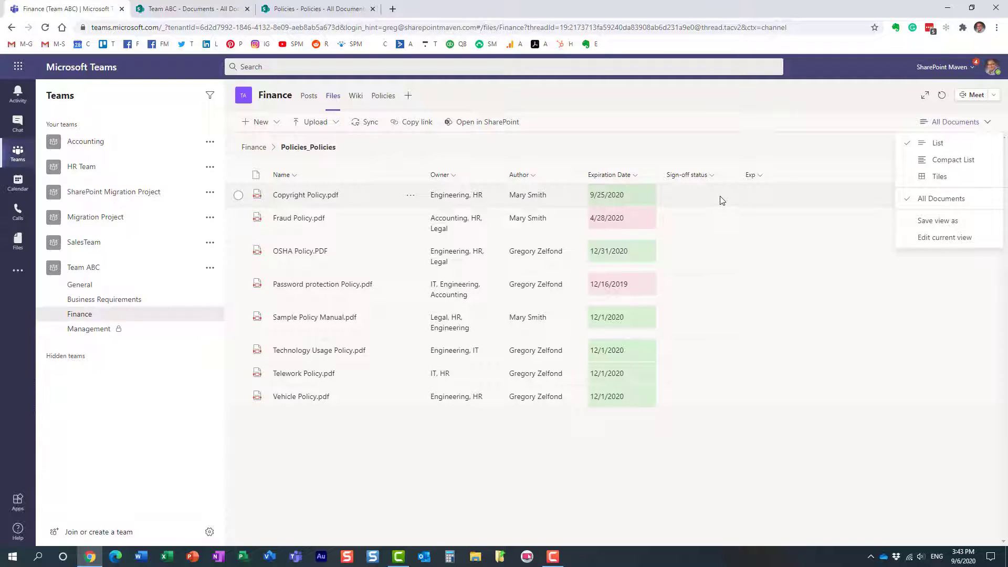
- Display the Policies_Policies folder as Tiles, and switch it back to the List layout
left_click(945, 176)
left_click(948, 127)
left_click(941, 148)
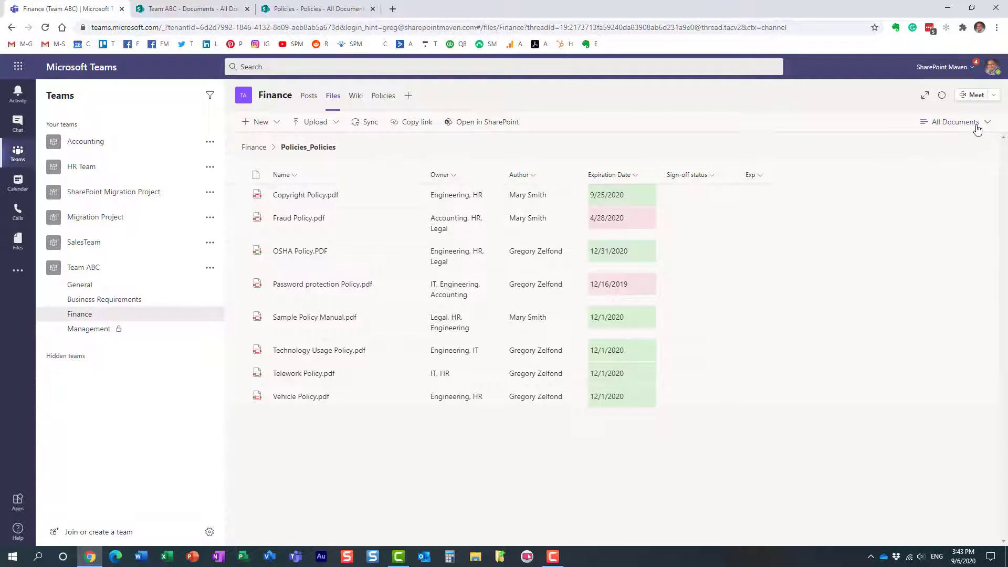
- Filter the Policies_Policies documents by Owner to show only those belonging to Engineering
left_click(455, 178)
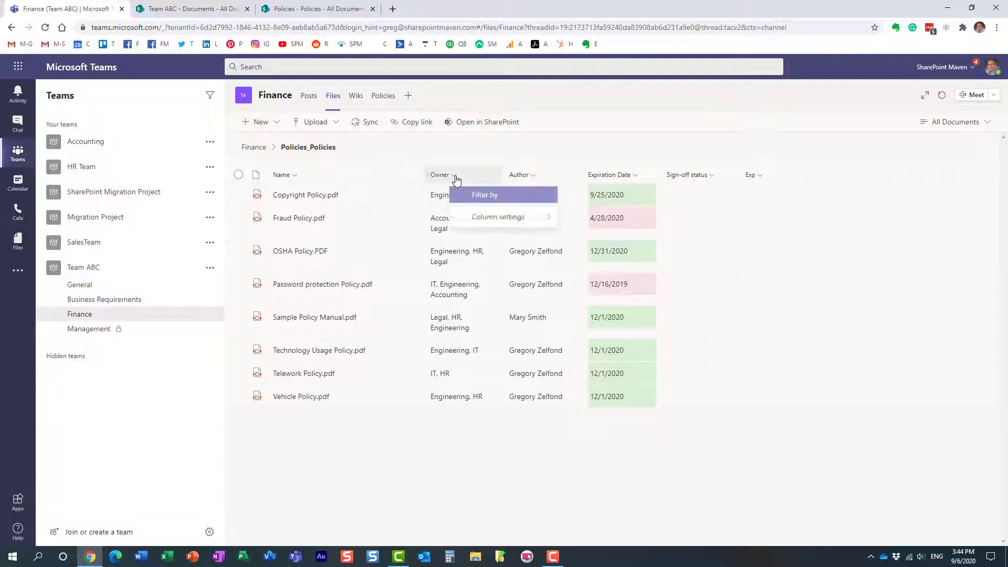
left_click(501, 196)
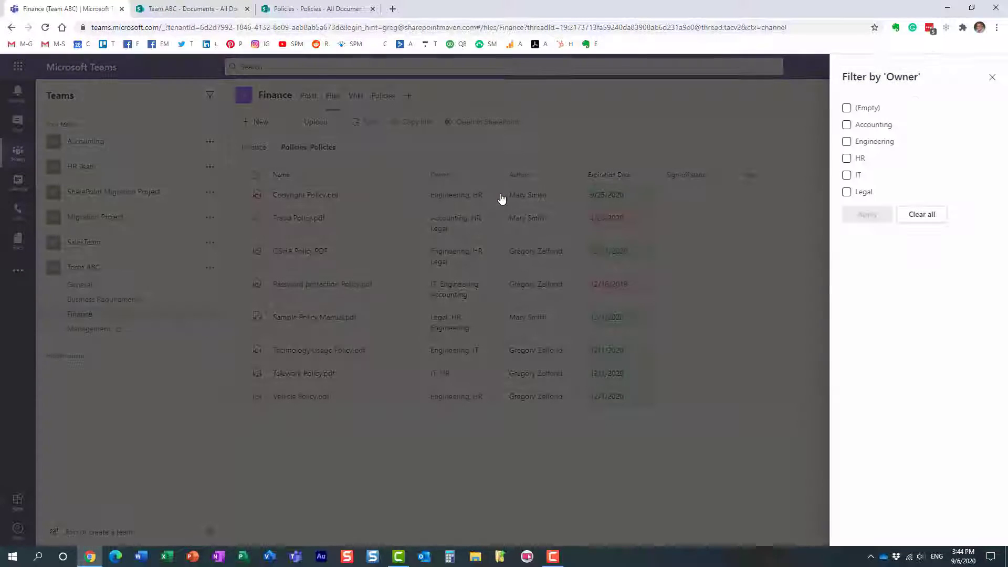
left_click(847, 142)
left_click(867, 215)
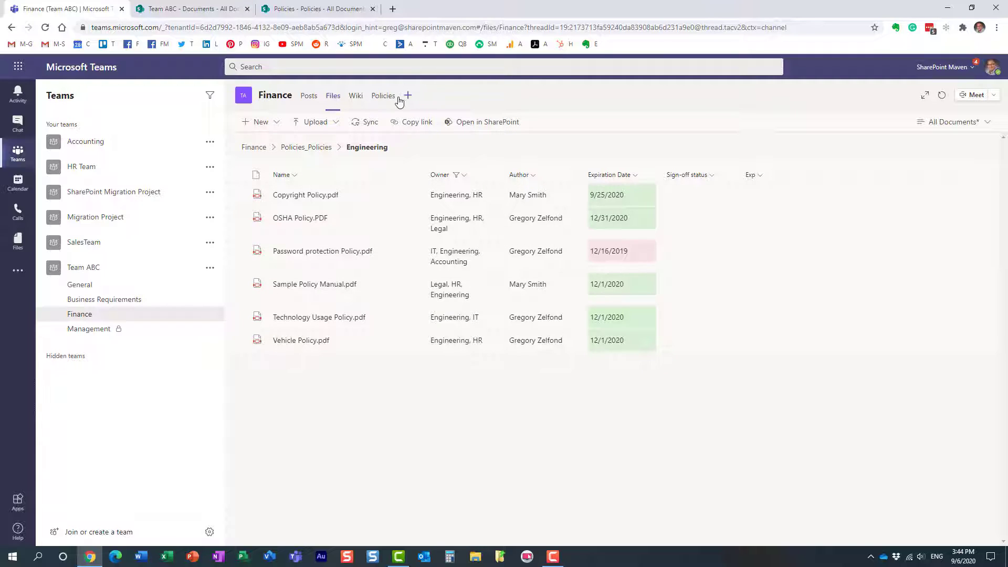
- Return to the Finance channel's top-level files and reopen the Policies_Policies folder
left_click(333, 96)
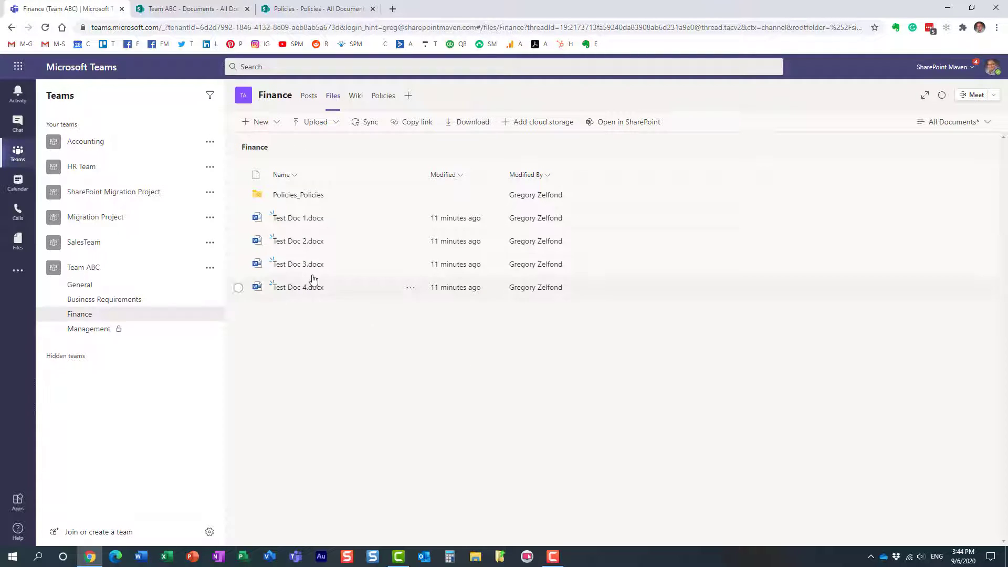
left_click(298, 197)
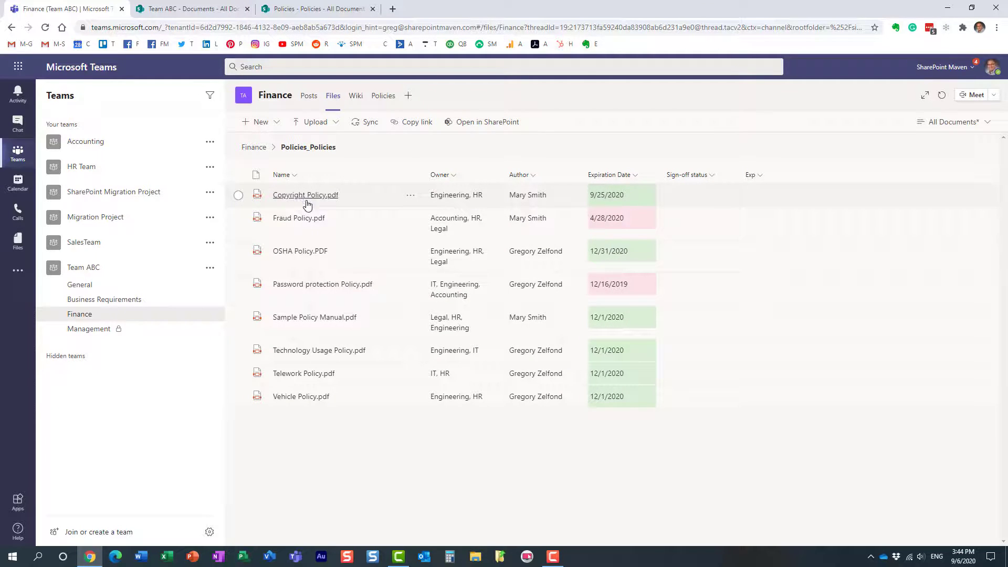